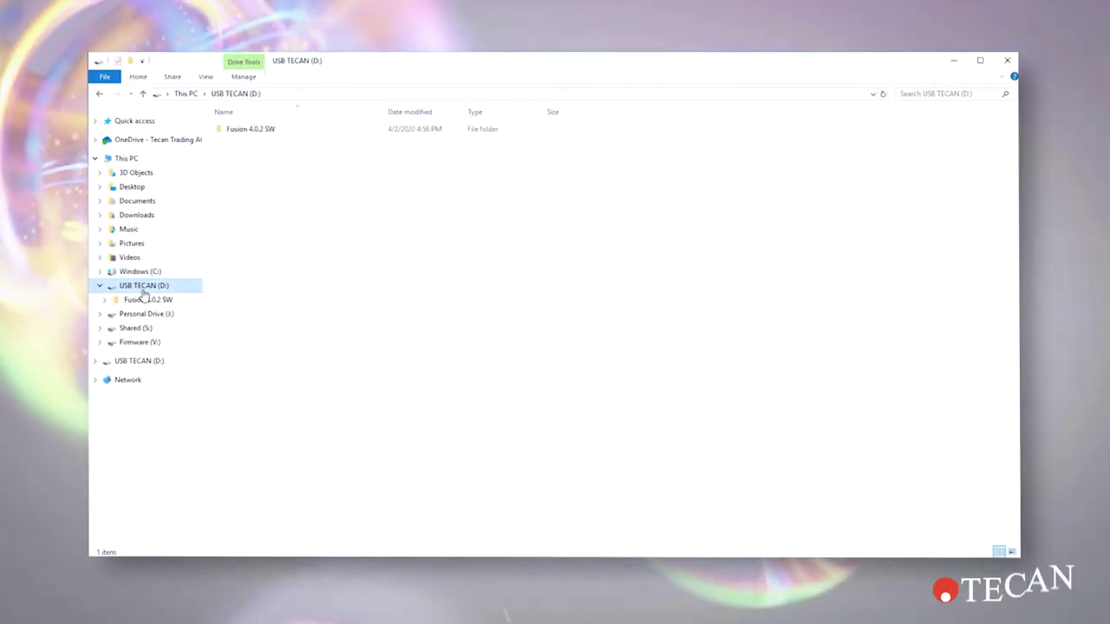
# Open the Fusion 4.0.2 SW folder on the USB TECAN (D:) drive and launch CavroFusionSetup.
pyautogui.click(262, 130)
pyautogui.doubleClick(262, 129)
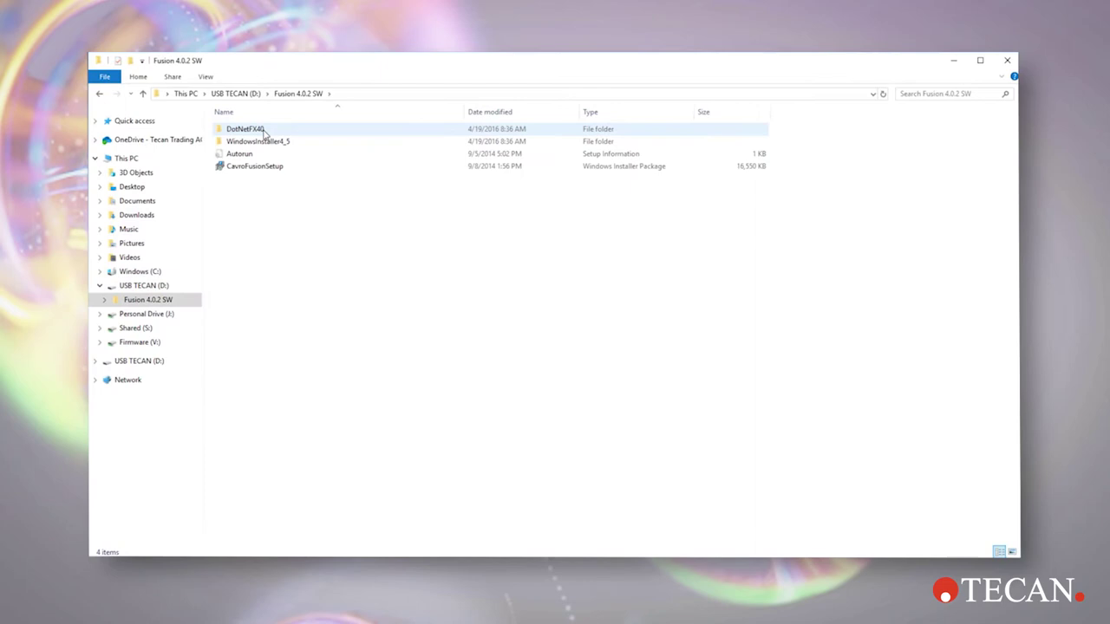
pyautogui.click(314, 167)
pyautogui.doubleClick(315, 168)
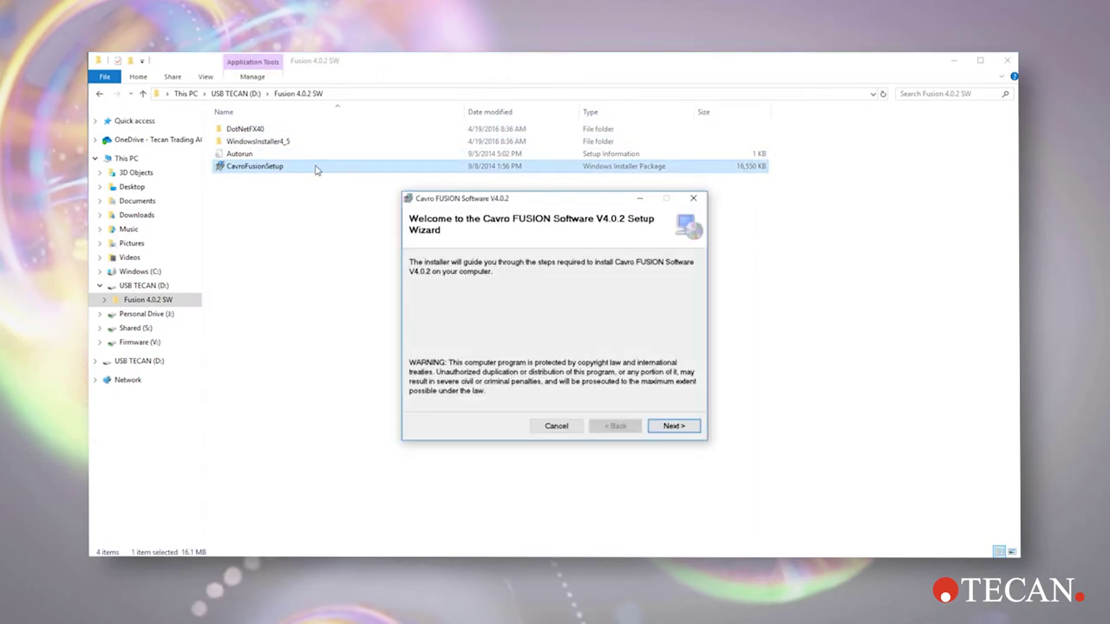
# Advance through the setup wizard to install Cavro FUSION Software V4.0.2.
pyautogui.click(680, 422)
pyautogui.click(681, 428)
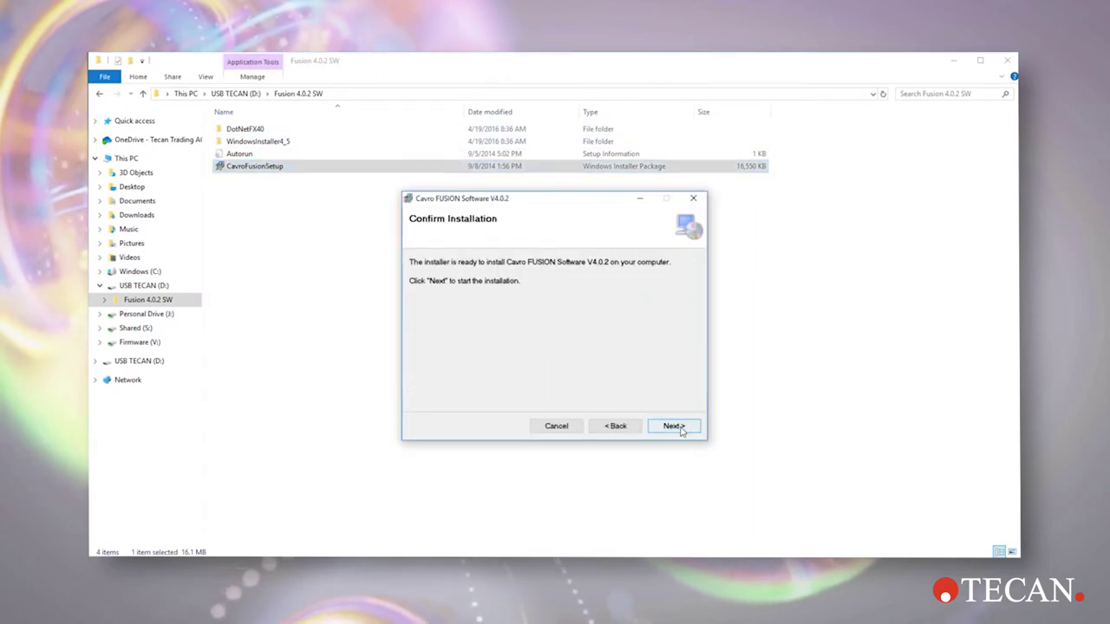
pyautogui.click(674, 426)
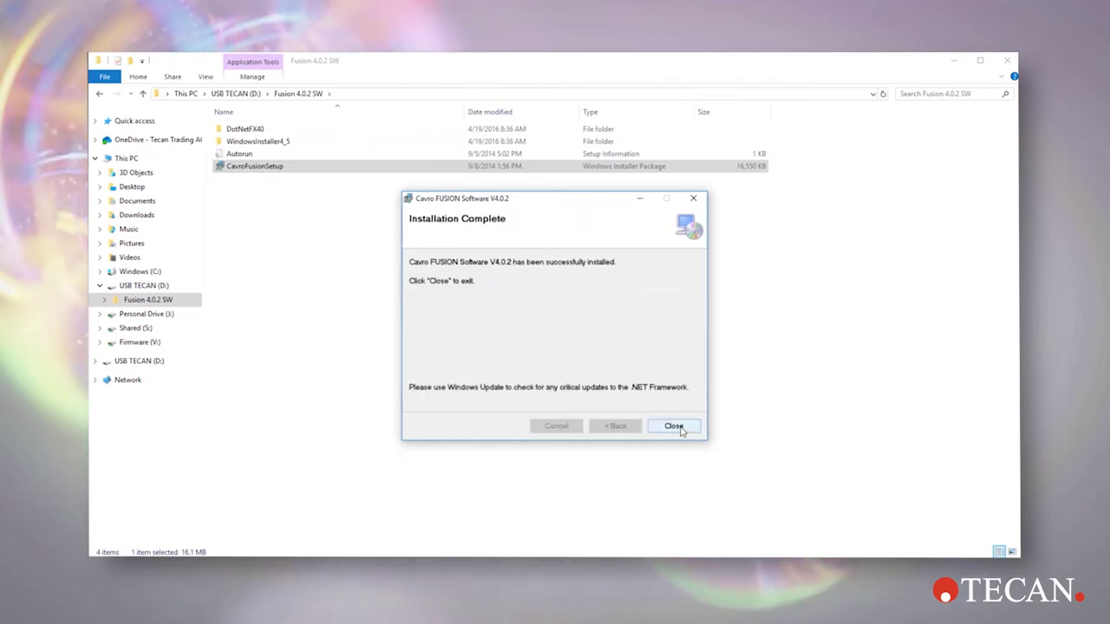
# Close the installer, then browse to Tecan > Cavro FUSION Software V4.0.2 > FTDI Driver and select CDM20830.
pyautogui.click(680, 428)
pyautogui.click(138, 271)
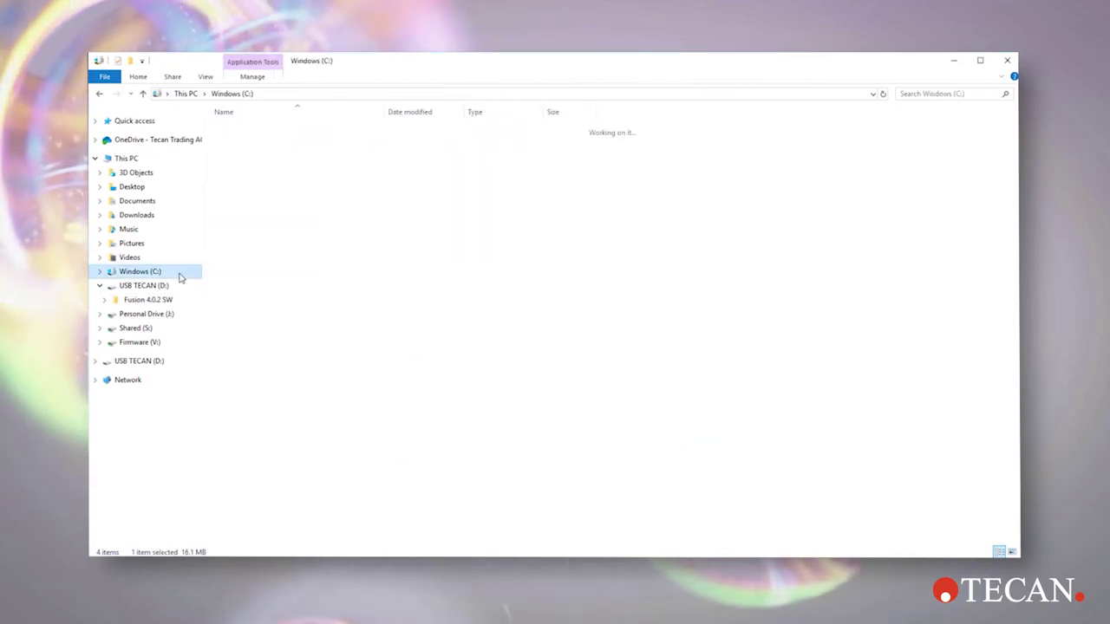
pyautogui.click(268, 191)
pyautogui.doubleClick(268, 191)
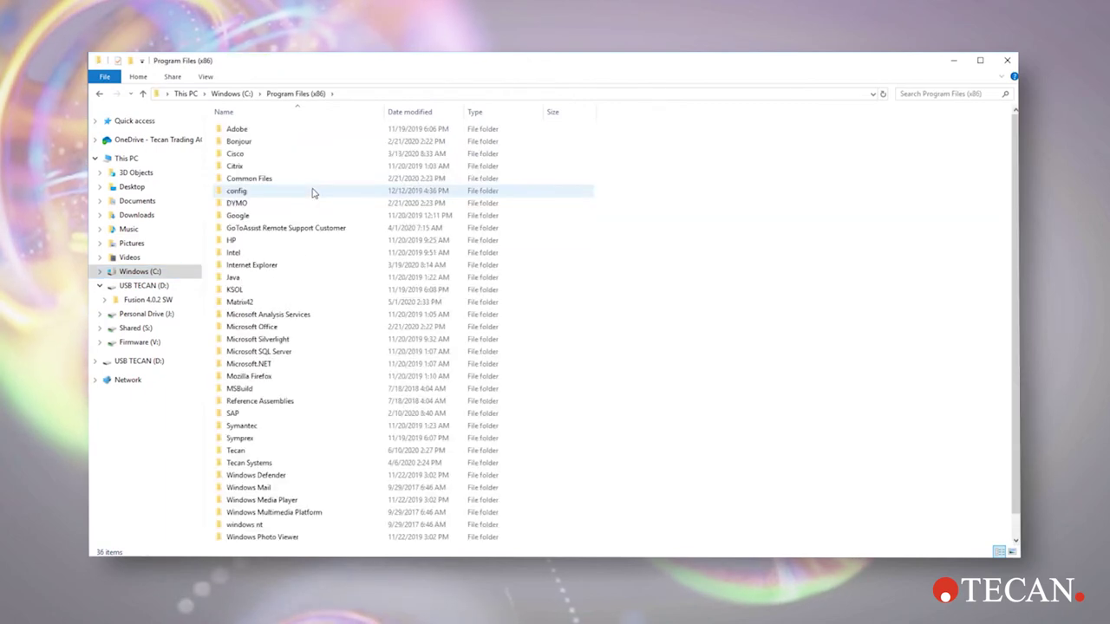
pyautogui.doubleClick(291, 452)
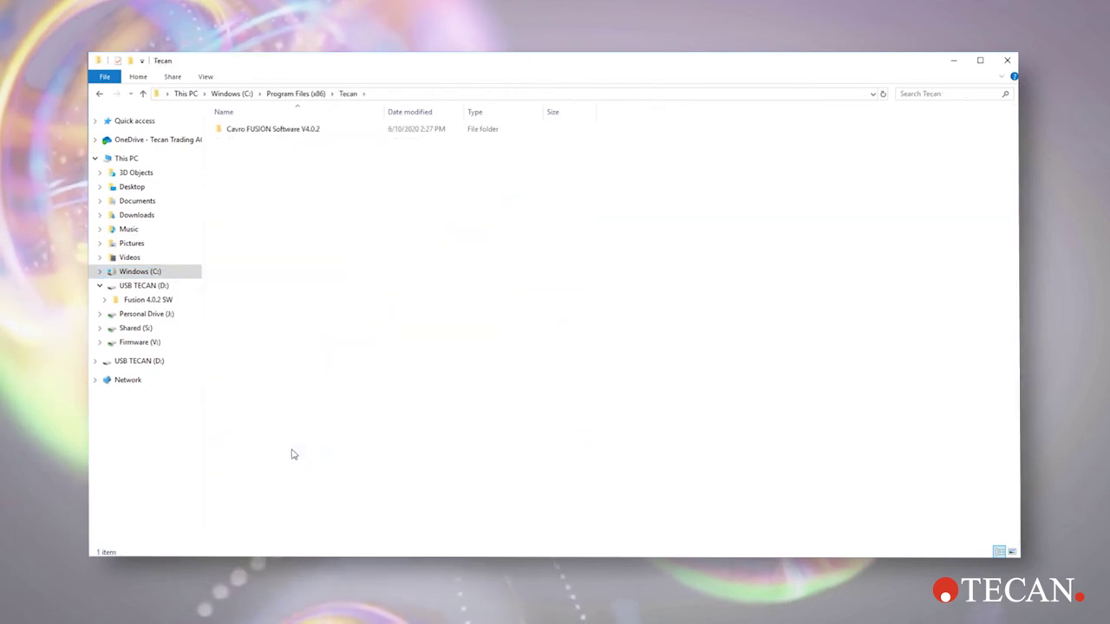
pyautogui.doubleClick(331, 129)
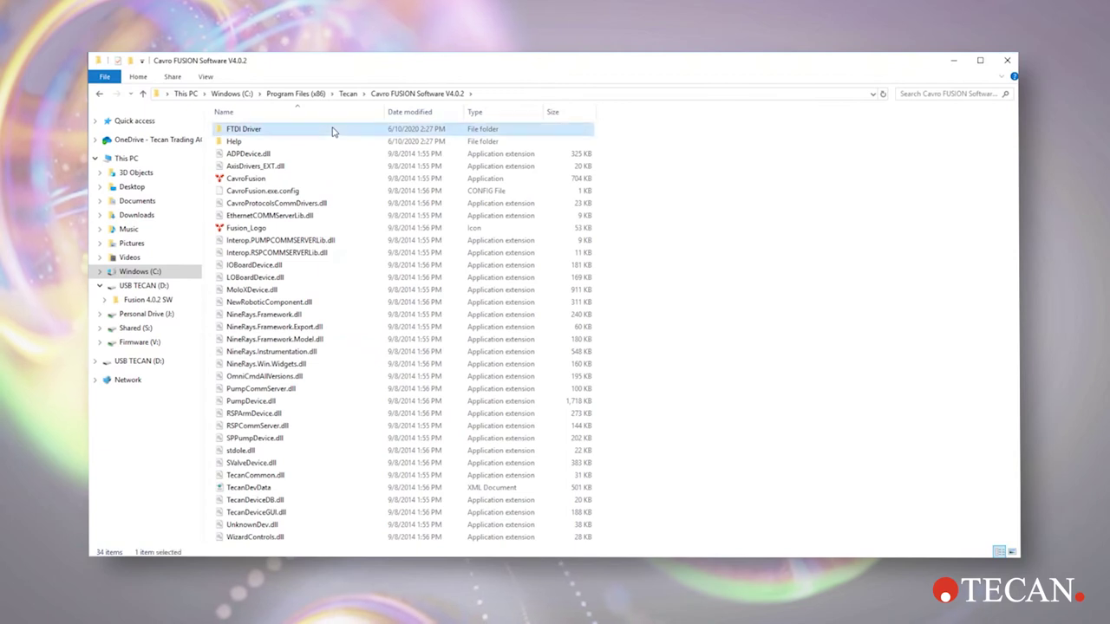
pyautogui.doubleClick(332, 130)
pyautogui.click(332, 130)
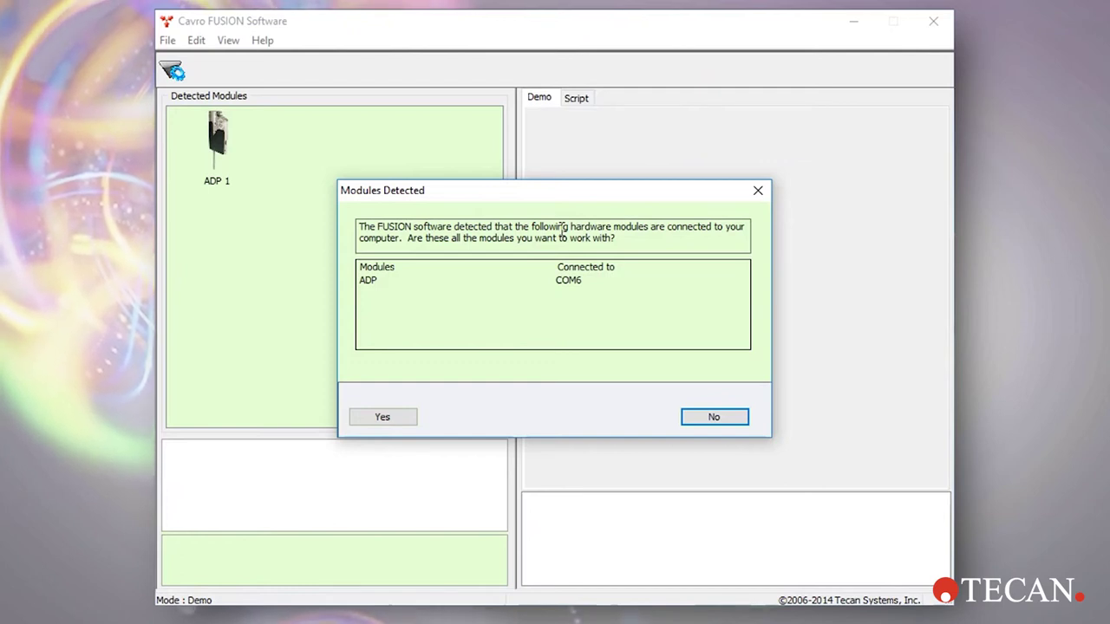
# Accept the ADP detected on COM6 in the Modules Detected dialog.
pyautogui.click(382, 419)
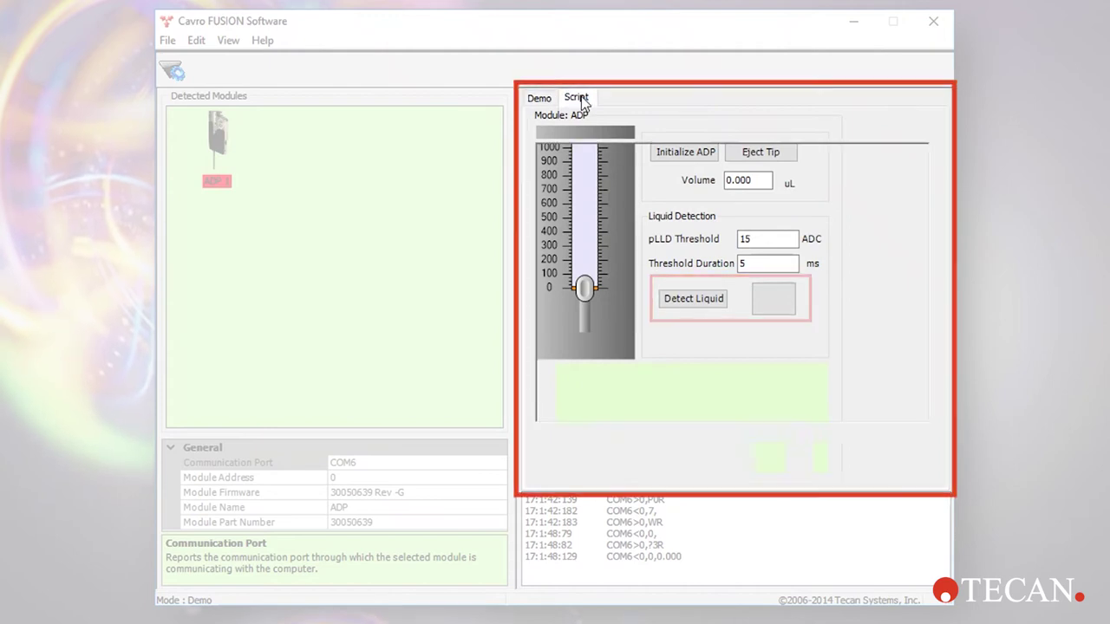
# Switch to the Script tab and begin an 'ADP 1:' script line.
pyautogui.click(576, 98)
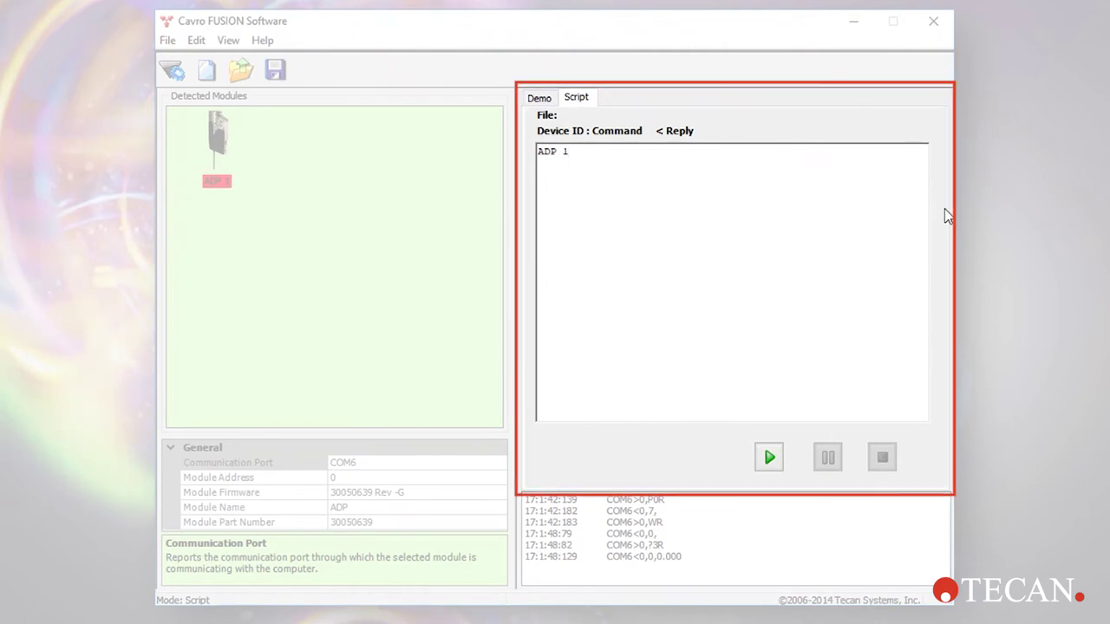
pyautogui.write(':')
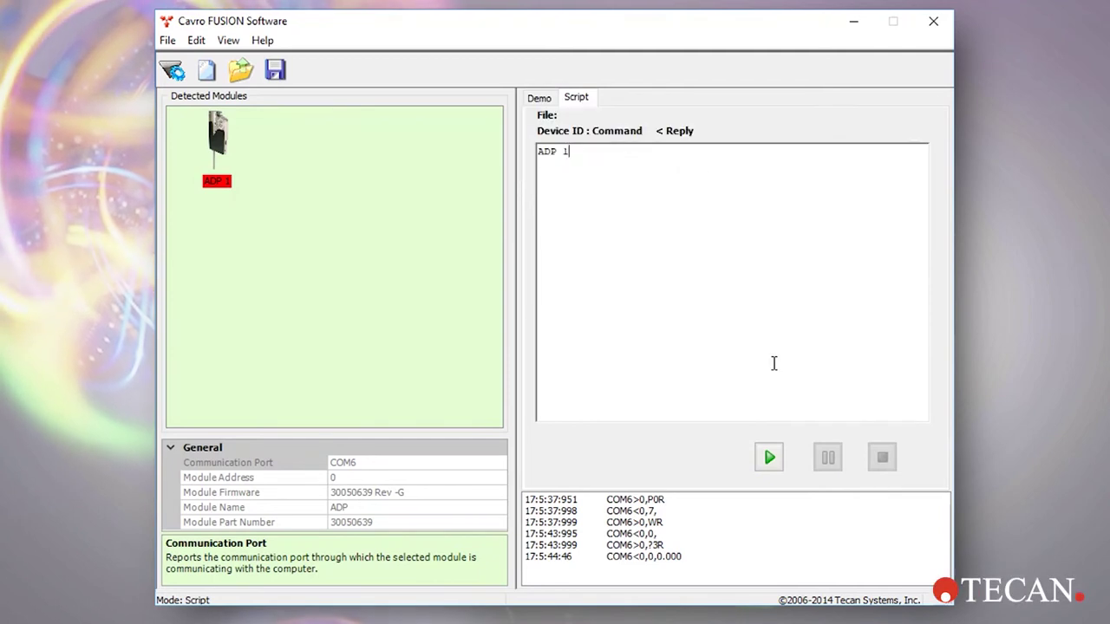
# Insert the Initialize Plunger command W from the ADP command suggestions.
pyautogui.write(':')
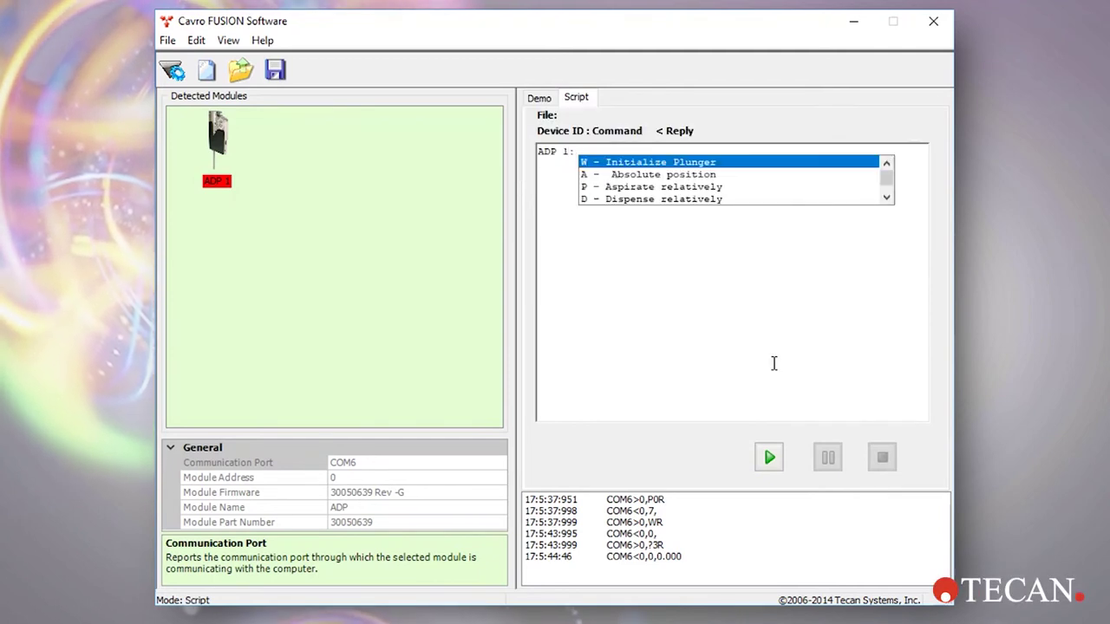
pyautogui.press('Down')
pyautogui.press('Down')
pyautogui.press('Down')
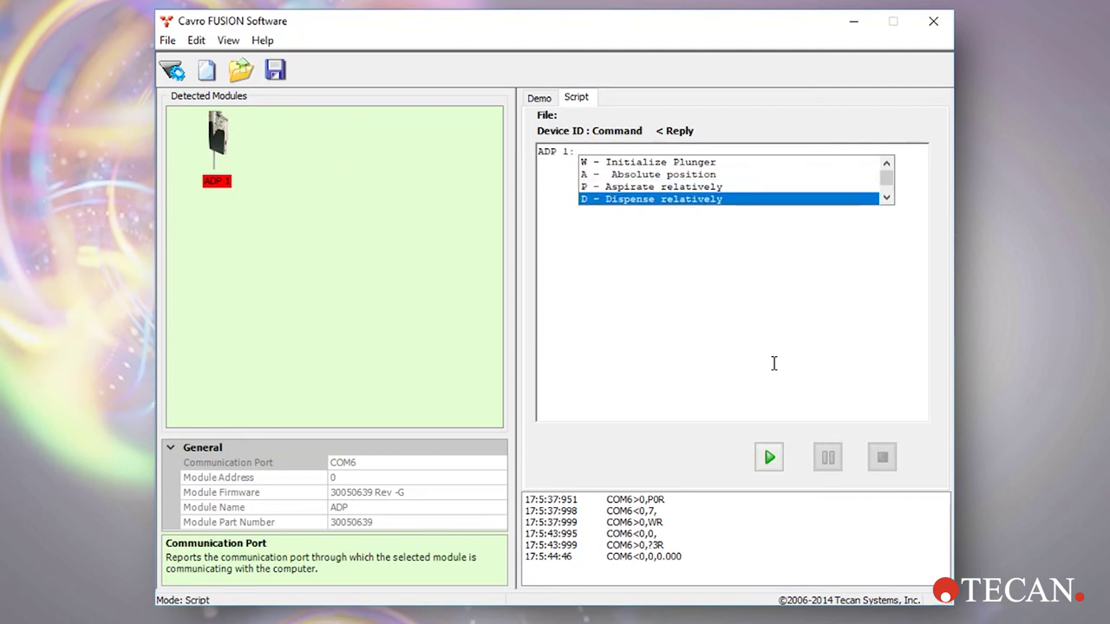
pyautogui.press('Up')
pyautogui.press('Up')
pyautogui.press('Up')
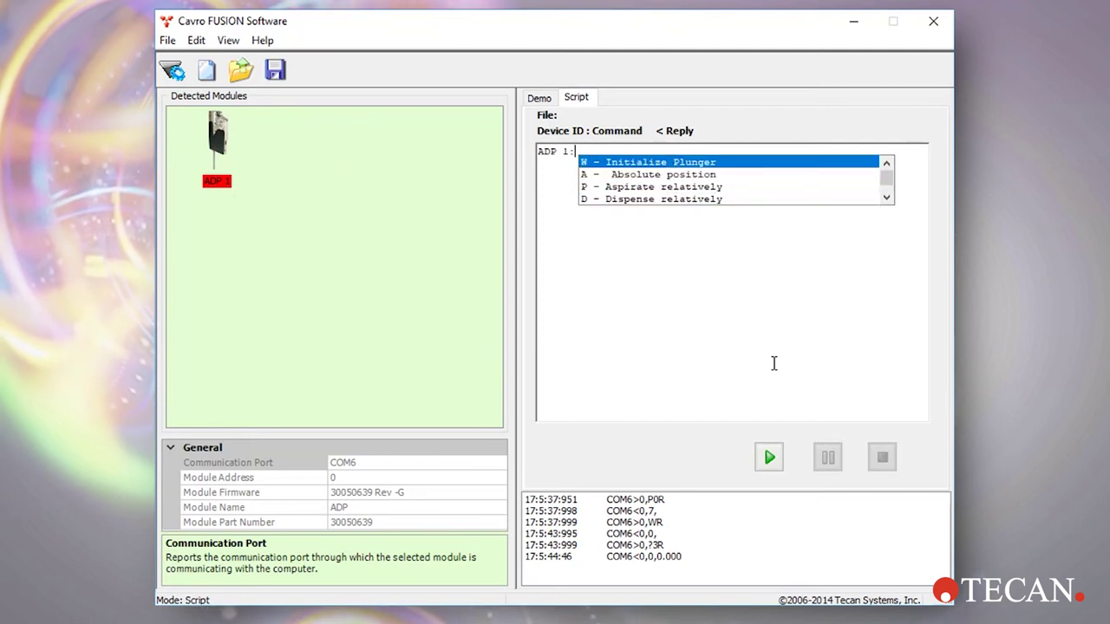
pyautogui.press('Down')
pyautogui.press('Down')
pyautogui.press('Up')
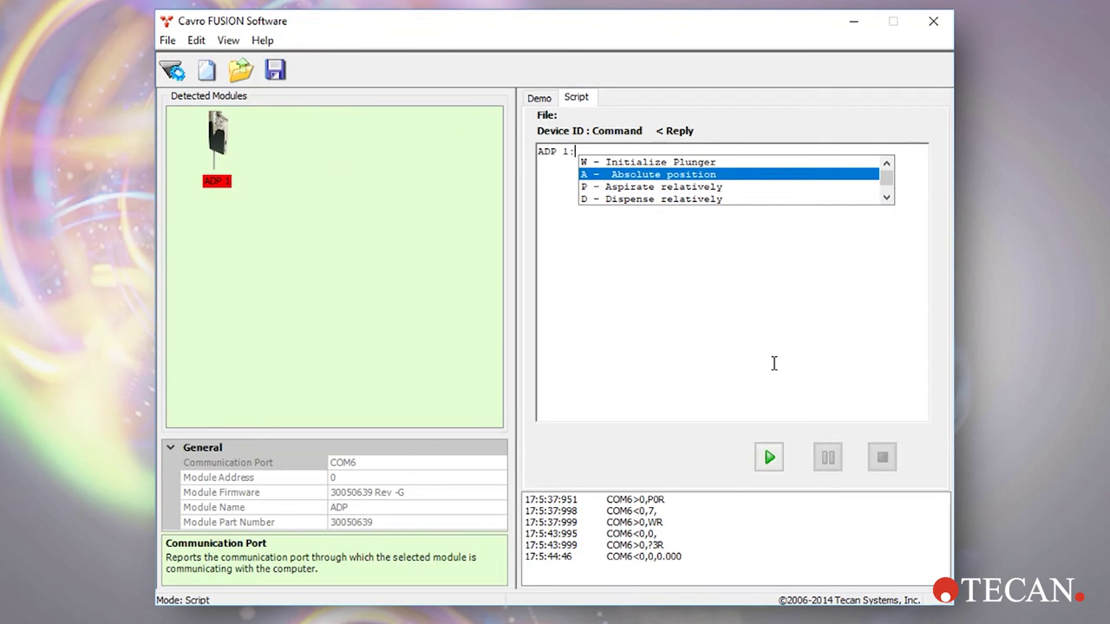
pyautogui.press('Up')
pyautogui.press('Return')
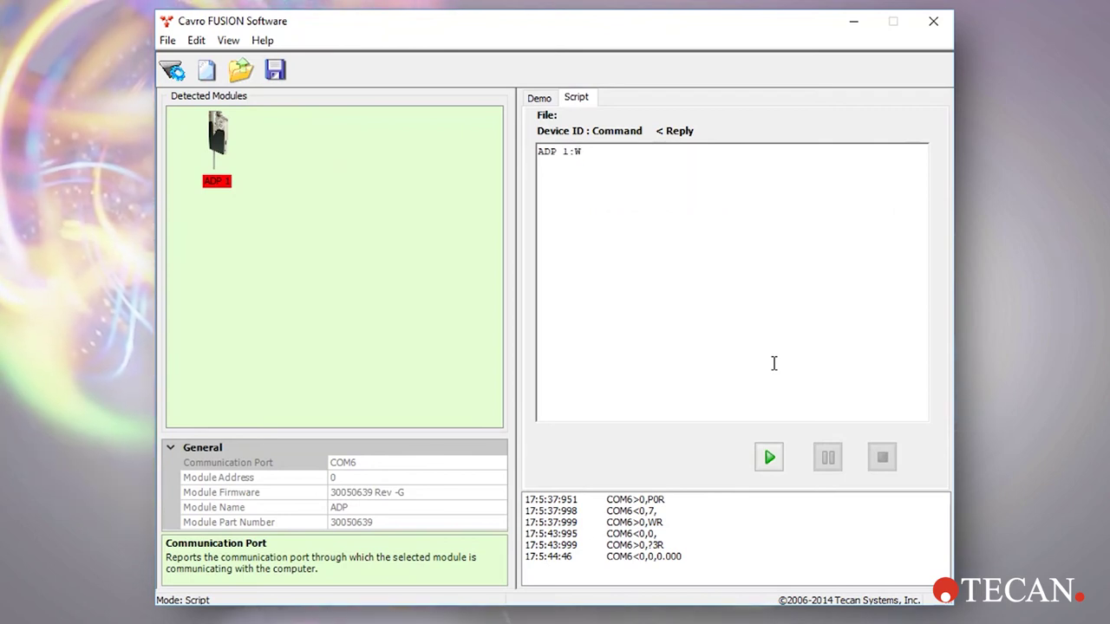
# Complete line 1 as WR and paste v1000c2000L20A2000R after 'ADP 1:' on line 2.
pyautogui.write('R')
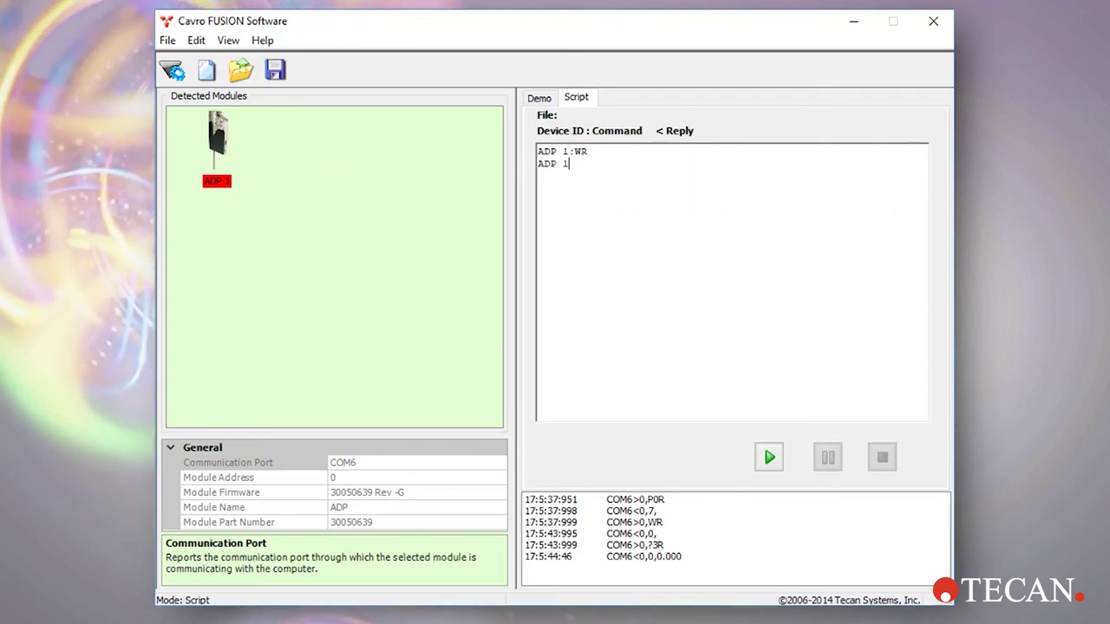
pyautogui.write(':')
pyautogui.write('v1000c2000L20A2000R')
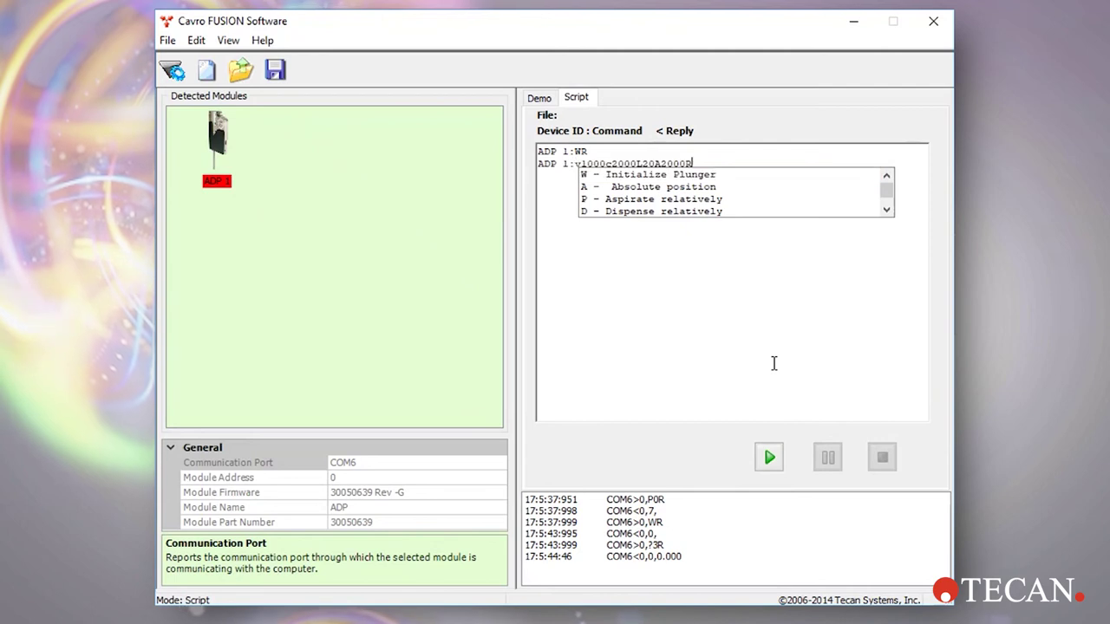
pyautogui.click(700, 163)
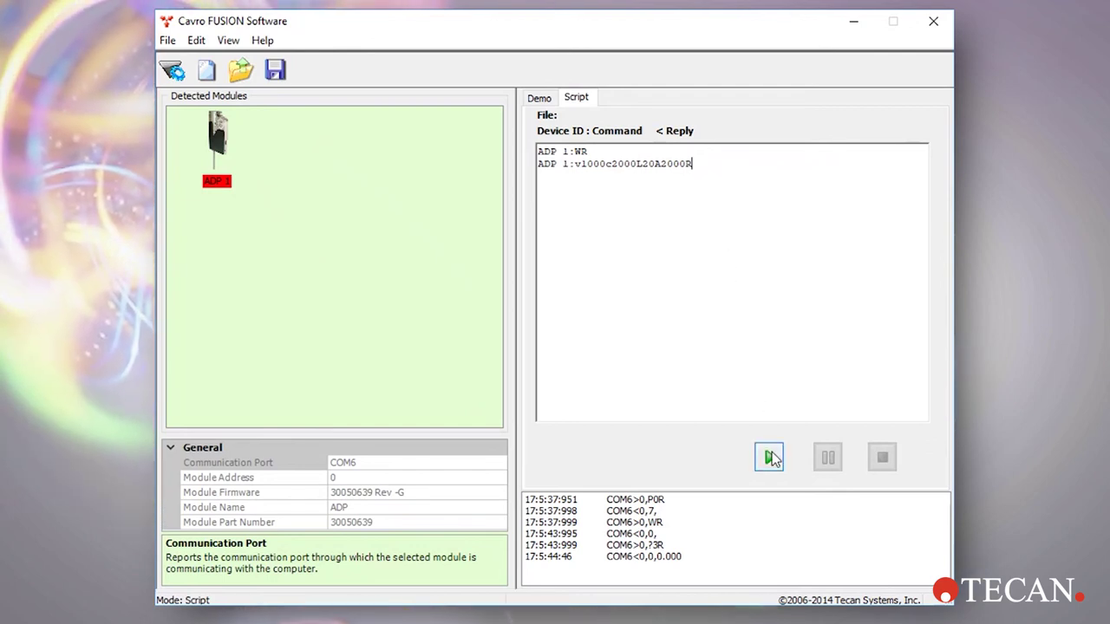
# Run the script, then select the initialize command on line 1 and run again.
pyautogui.click(769, 457)
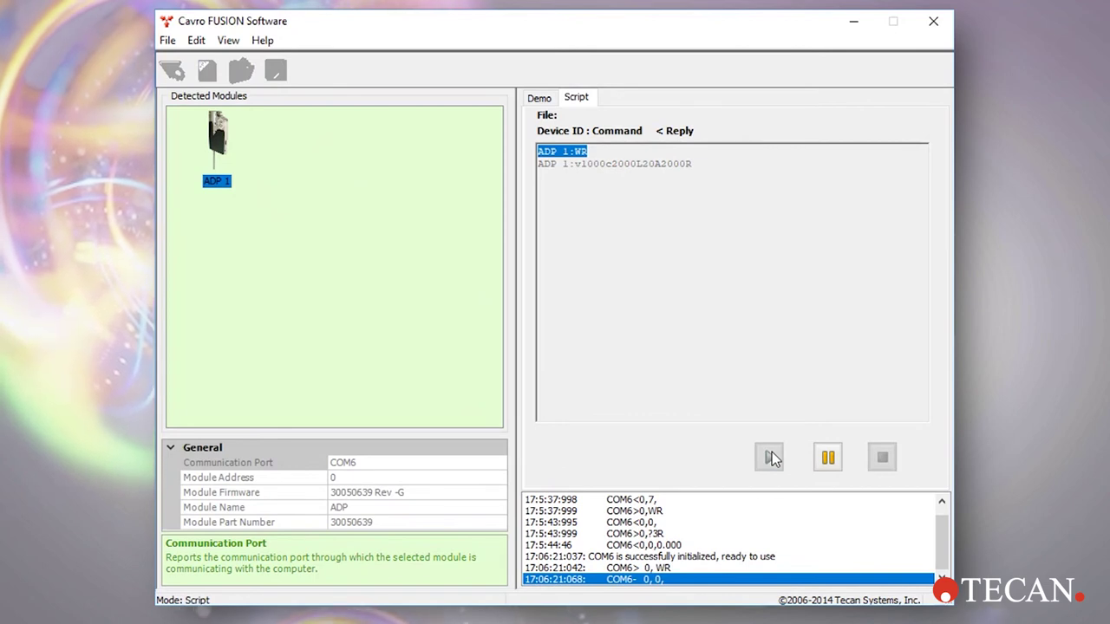
pyautogui.moveTo(587, 152); pyautogui.dragTo(539, 155)
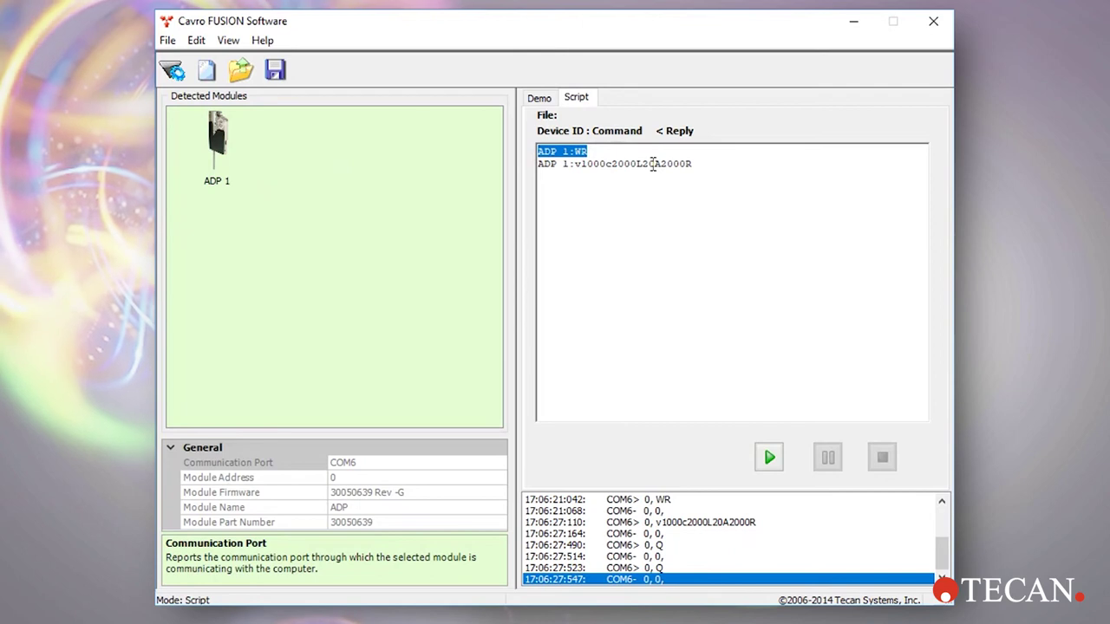
pyautogui.press('Tab')
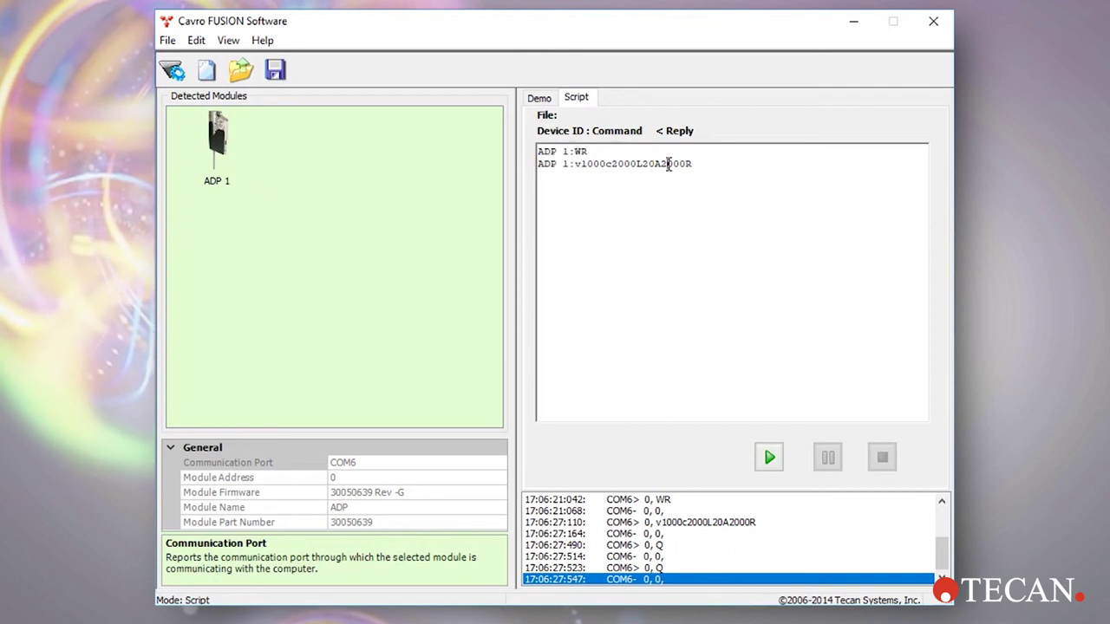
pyautogui.press('space')
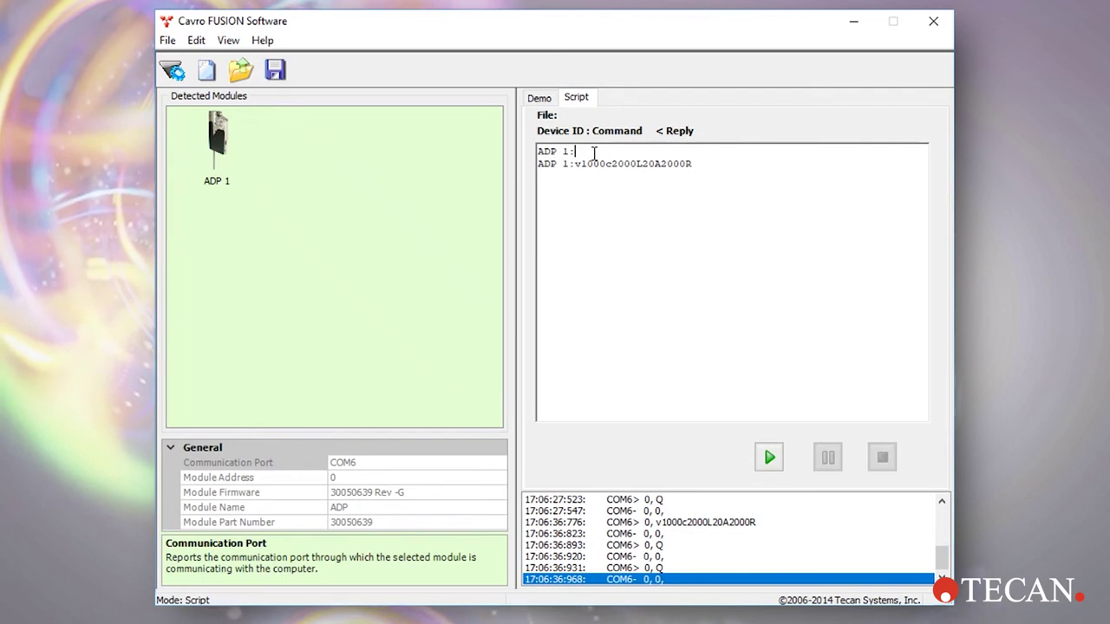
# Retype WR on line 1 and inspect the 17:07:03:031 and 17:07:03:066 log entries.
pyautogui.write('WR')
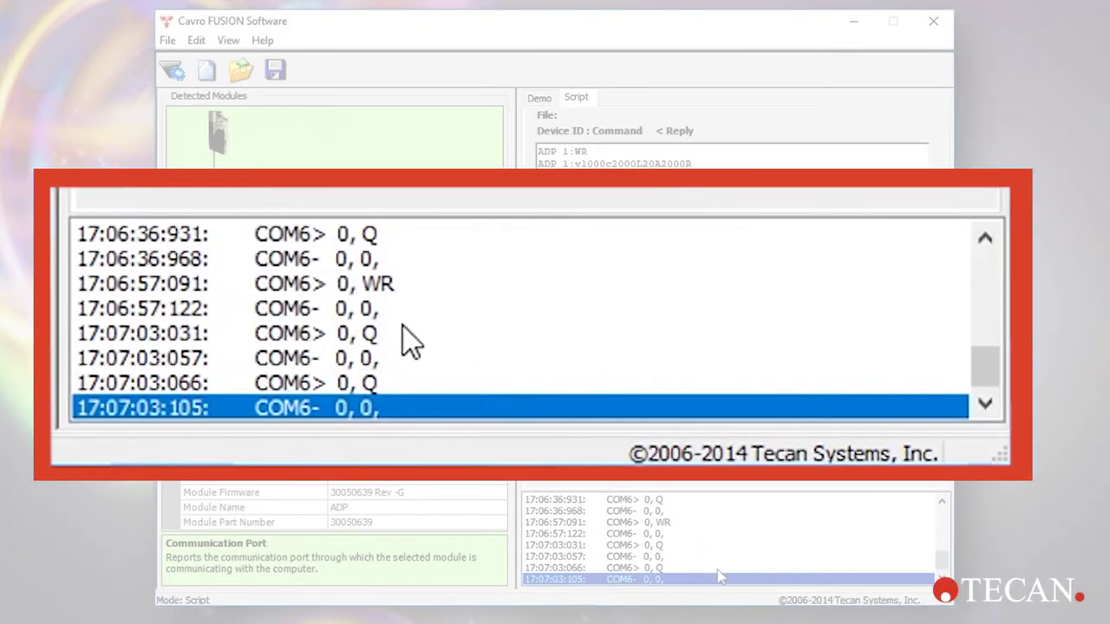
pyautogui.click(403, 331)
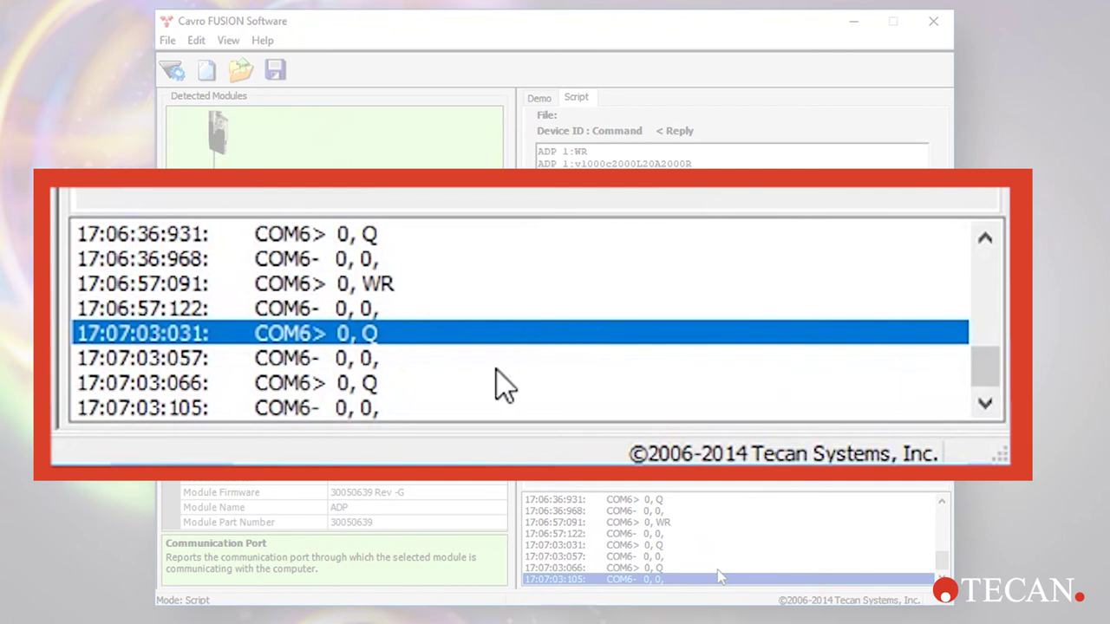
pyautogui.click(435, 375)
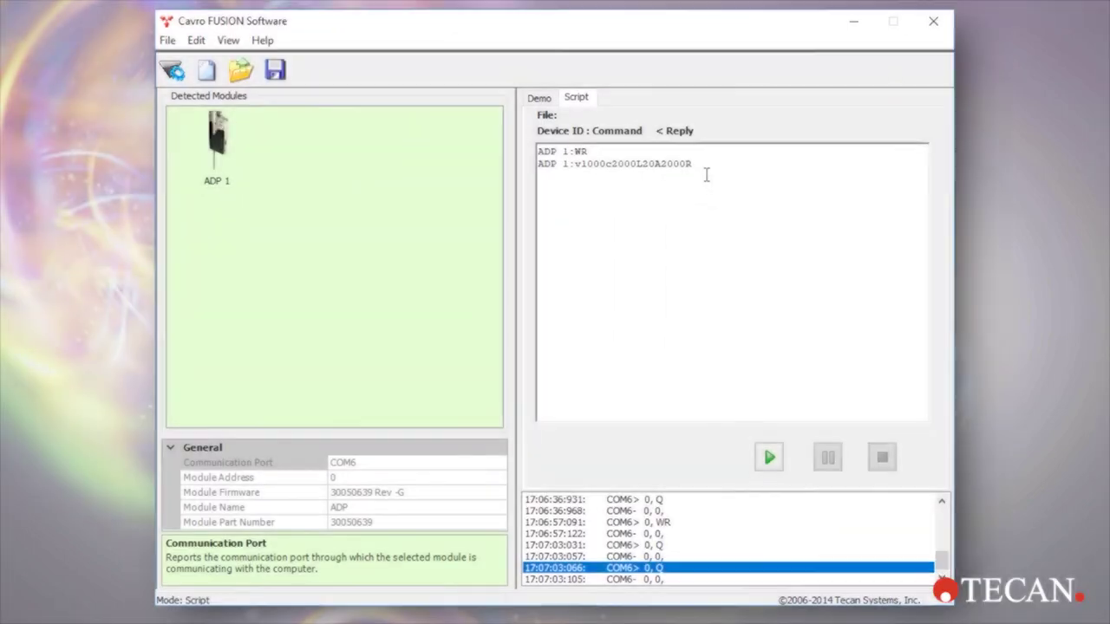
# Add an 'ADP 1:?76' query line and run it with F5, returning 115200|500K|AUTO|PSDT.
pyautogui.press('Return')
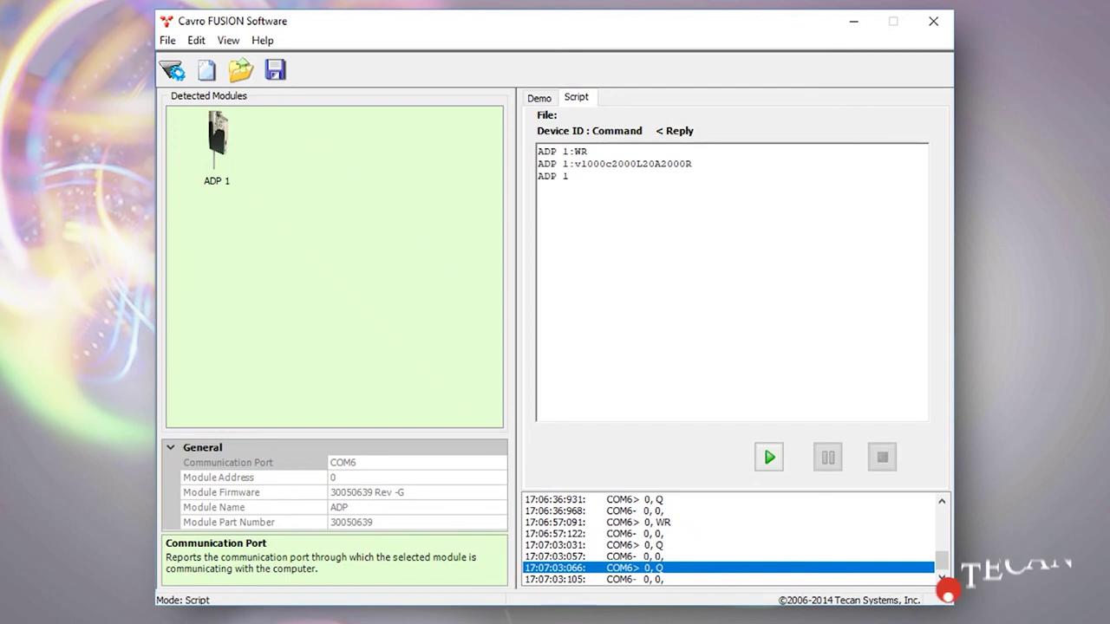
pyautogui.write('?')
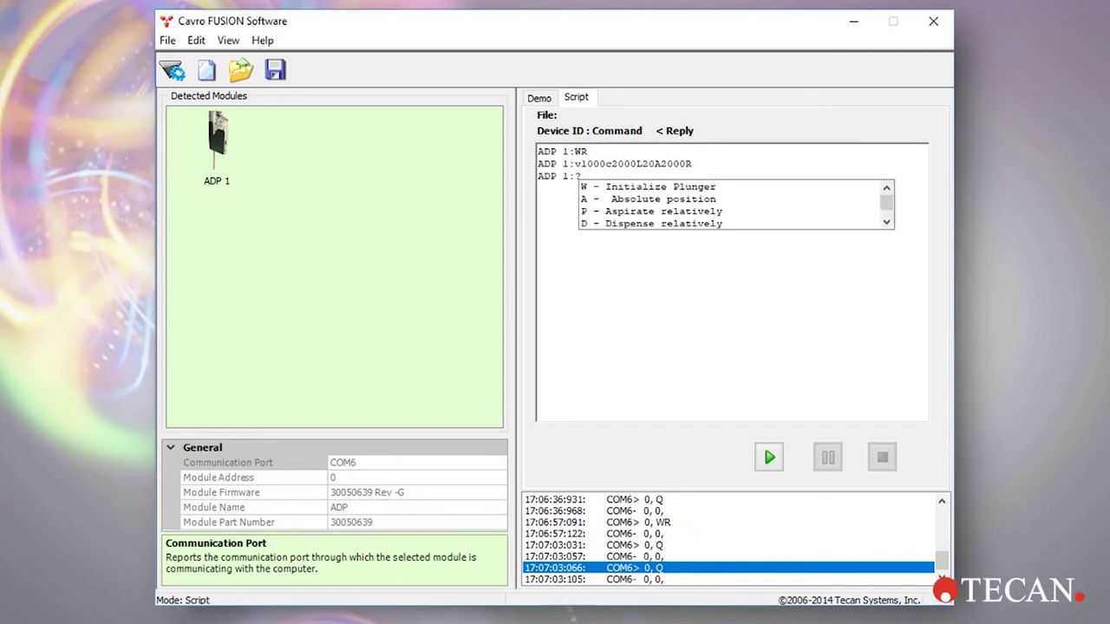
pyautogui.write('76')
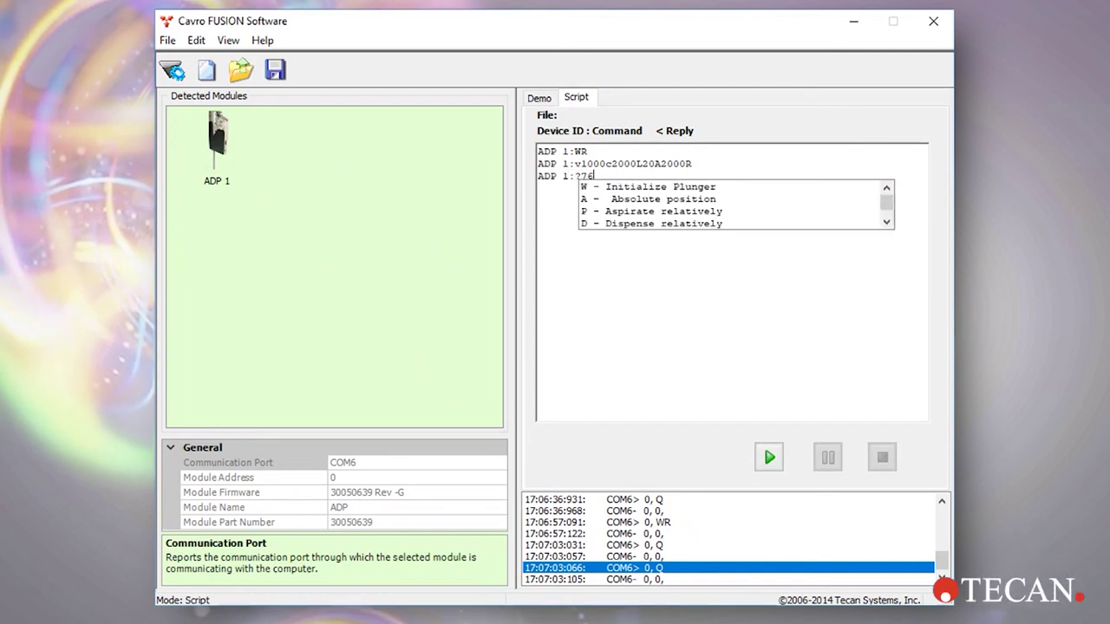
pyautogui.press('F5')
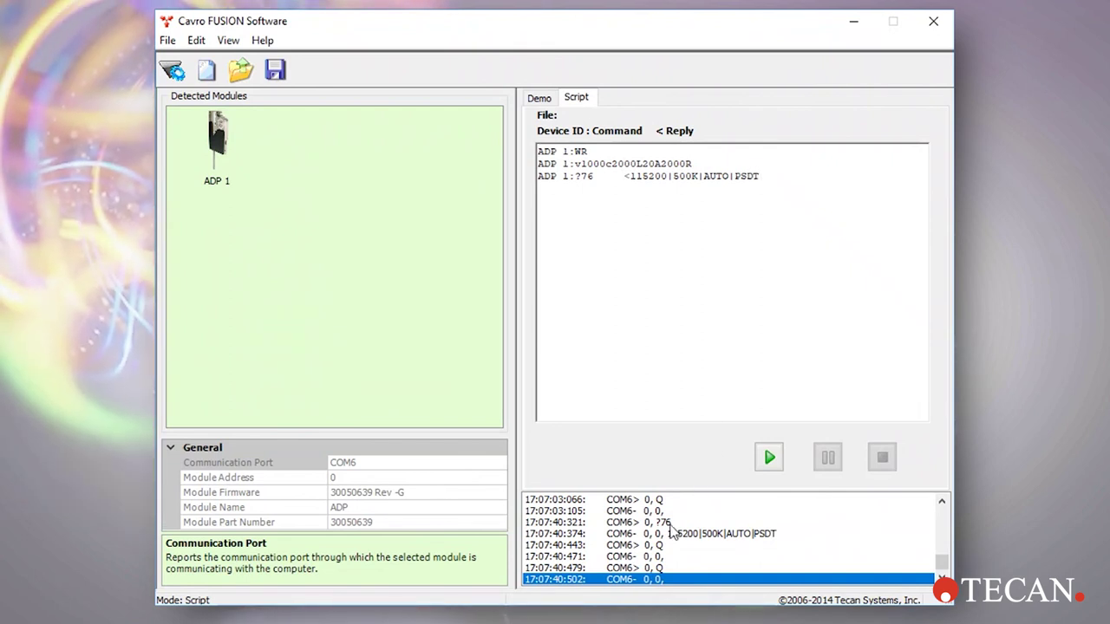
pyautogui.click(792, 533)
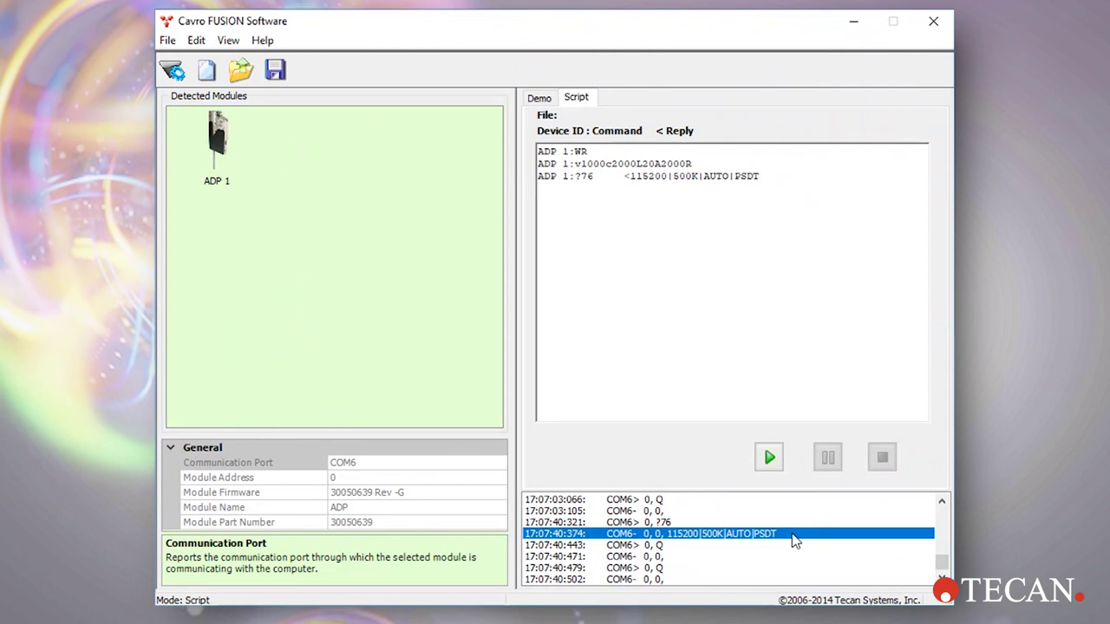
pyautogui.click(196, 41)
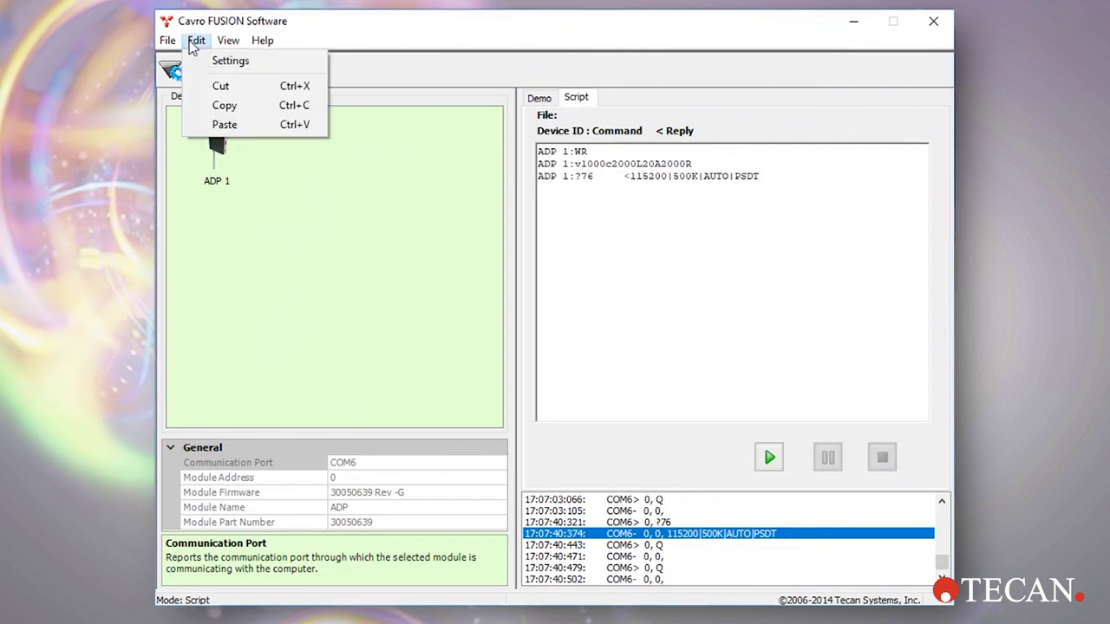
pyautogui.click(221, 62)
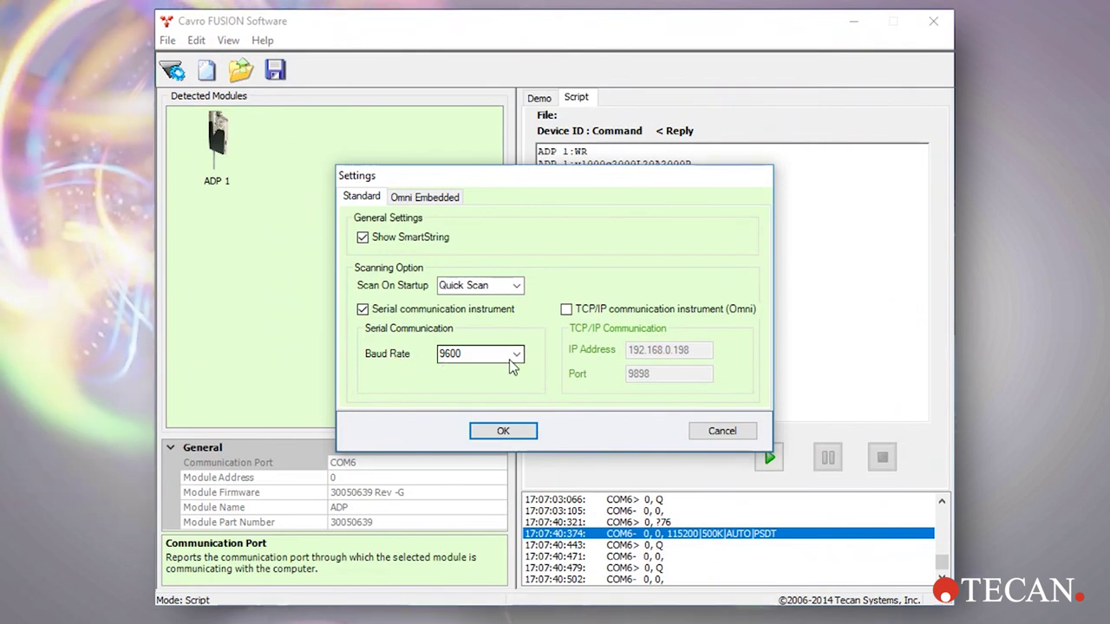
pyautogui.press('Return')
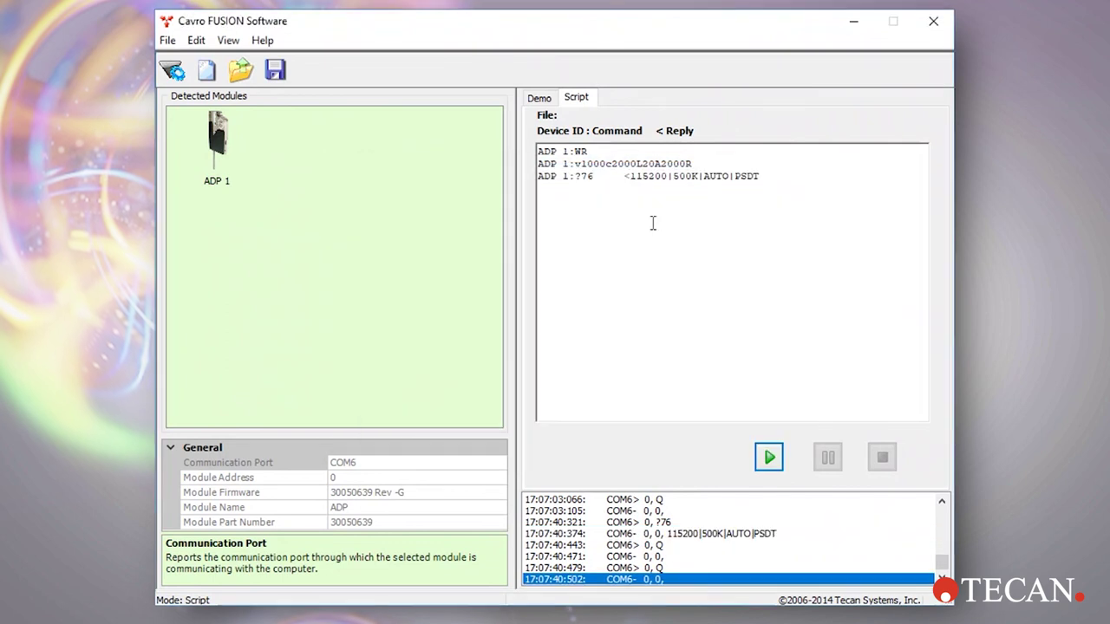